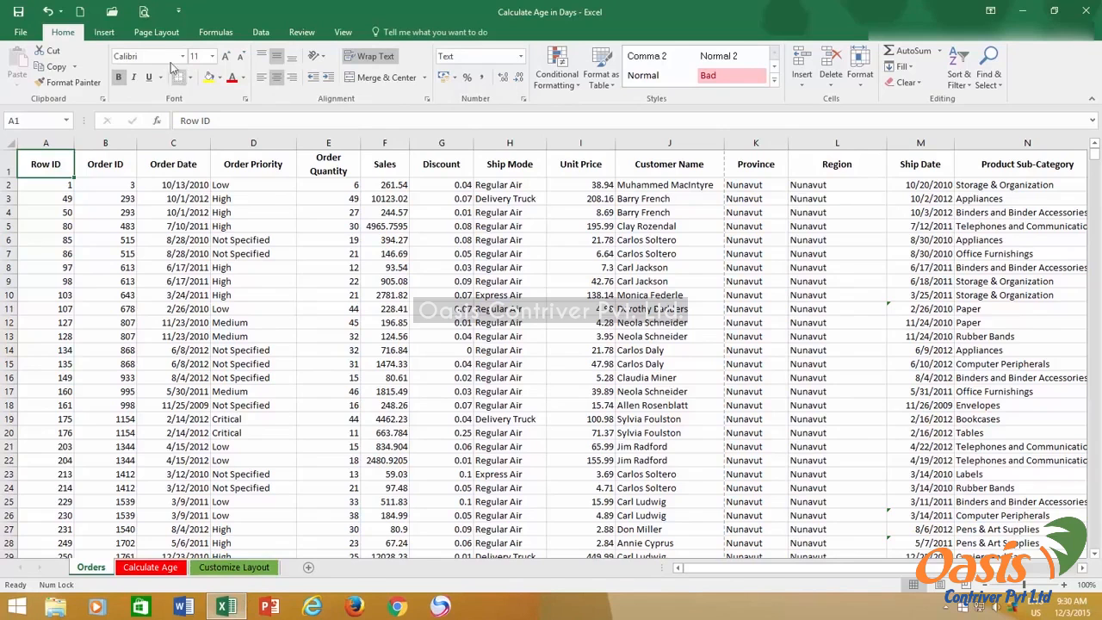
Preview both printed pages of the Orders sheet, and return to the worksheet
left_click(145, 13)
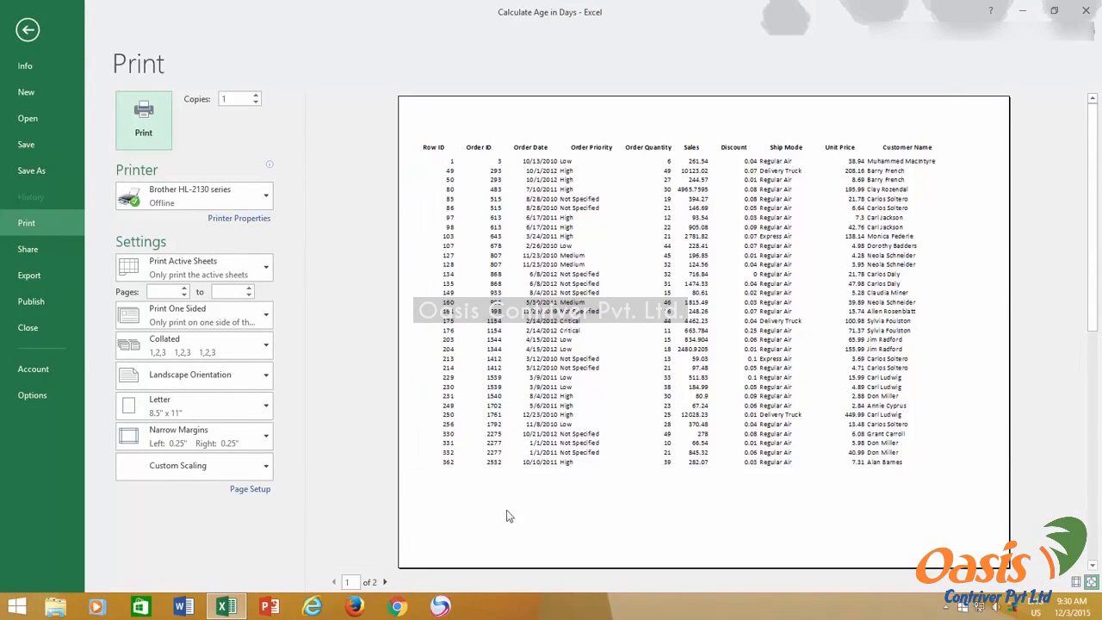
left_click(385, 583)
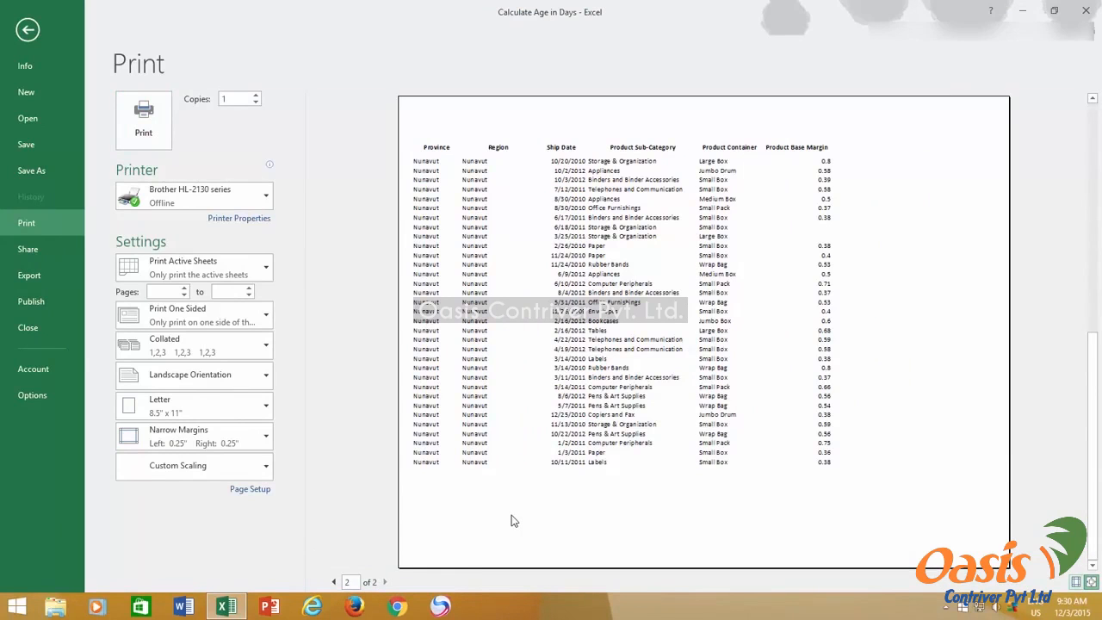
left_click(29, 32)
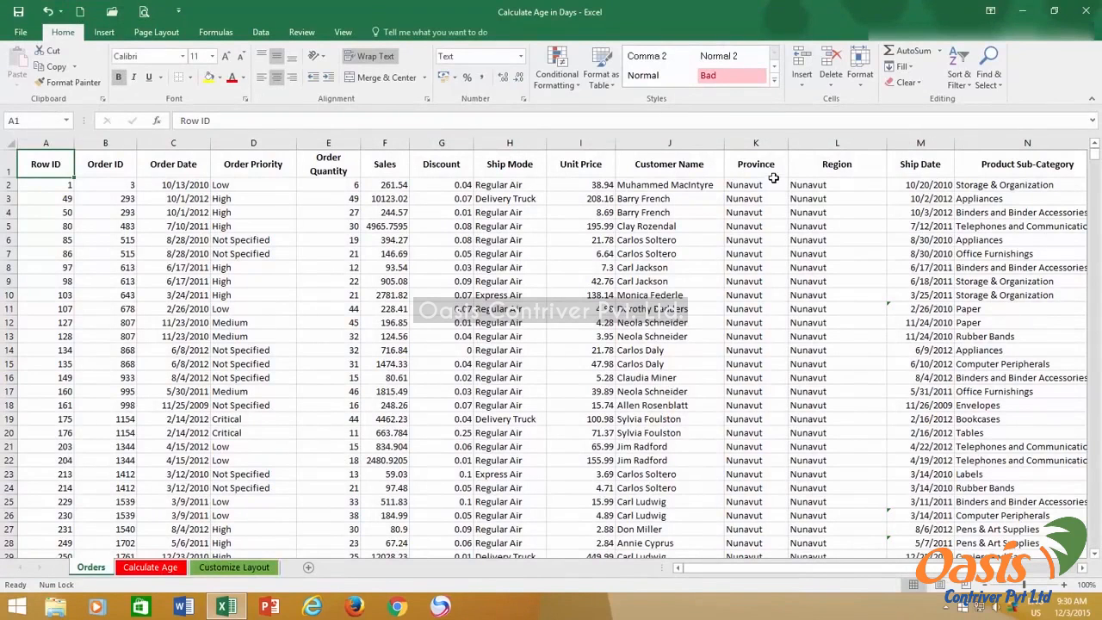
Hide the Province column (K) and the Discount column (G) on the Orders sheet
left_click(763, 139)
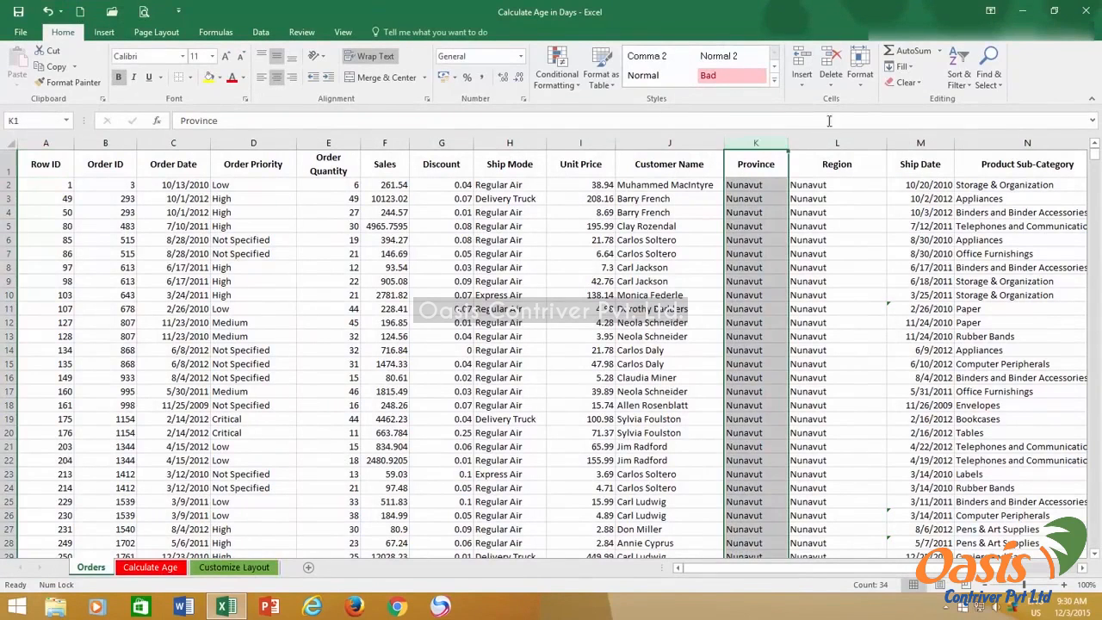
left_click(868, 86)
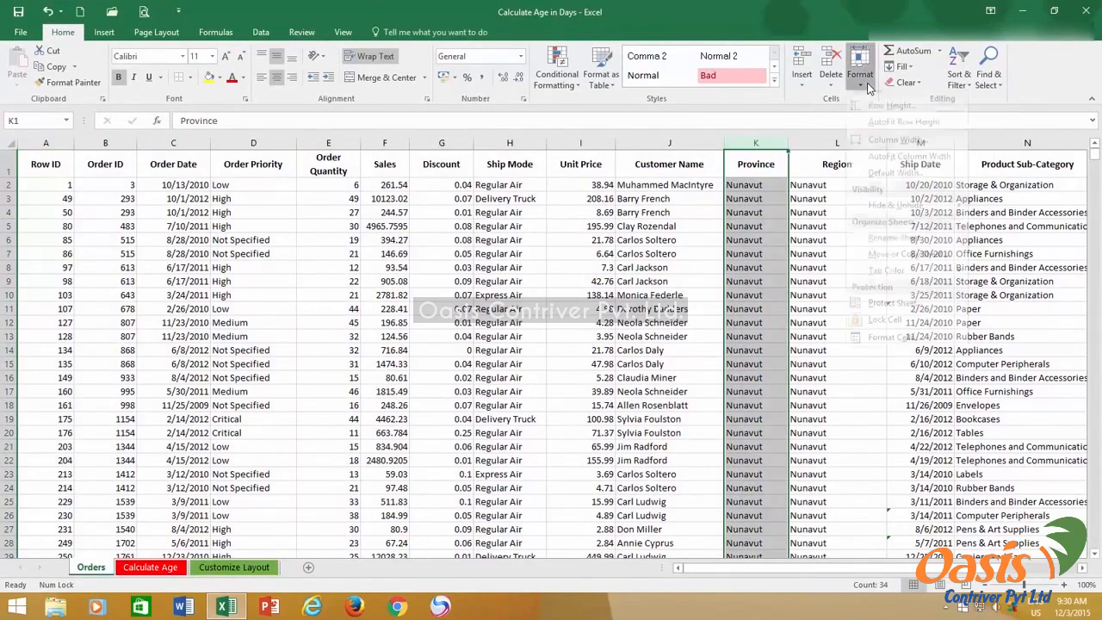
mouse_move(896, 217)
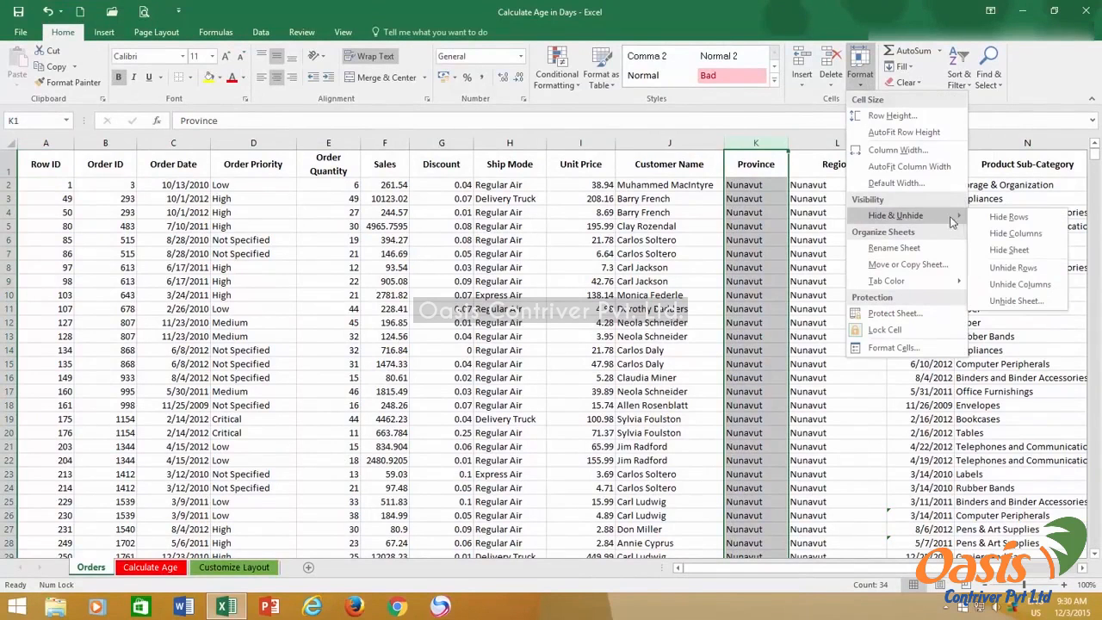
left_click(996, 235)
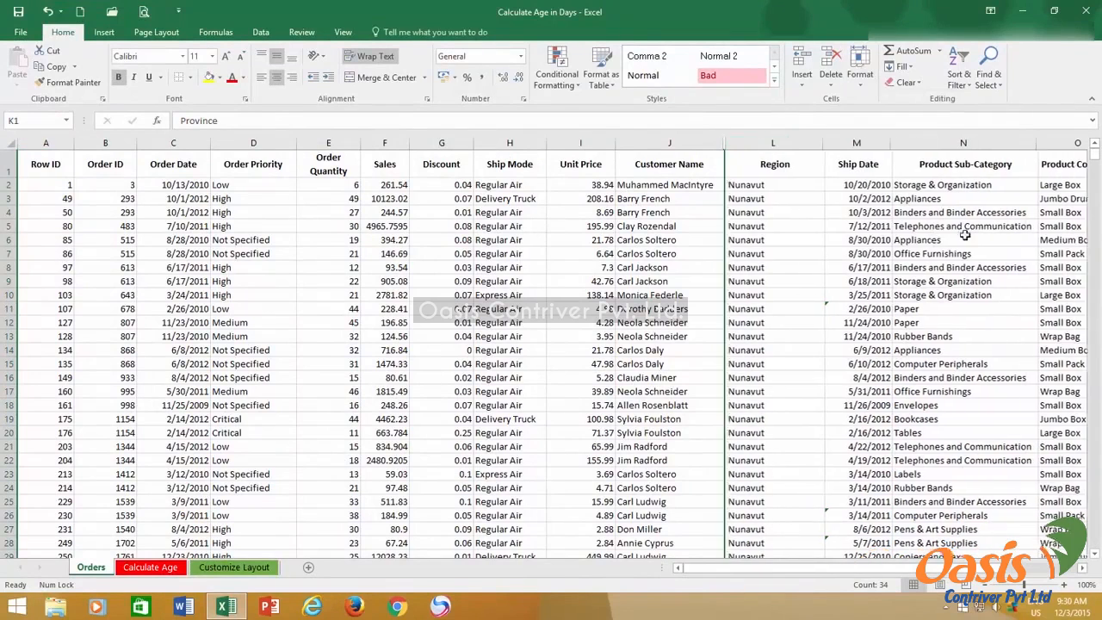
left_click(787, 226)
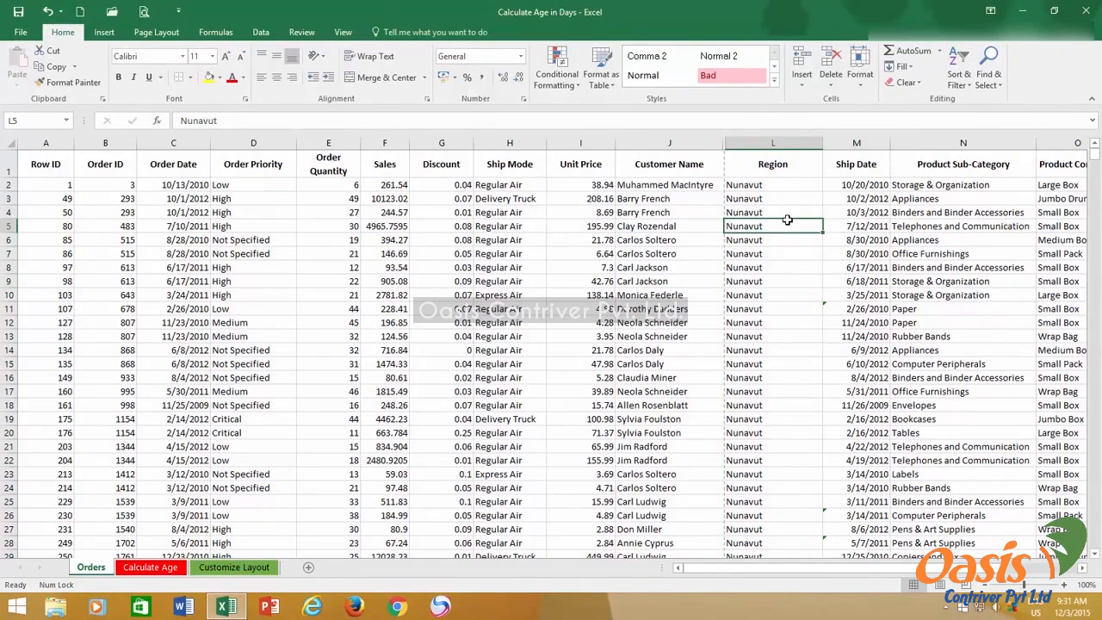
right_click(436, 142)
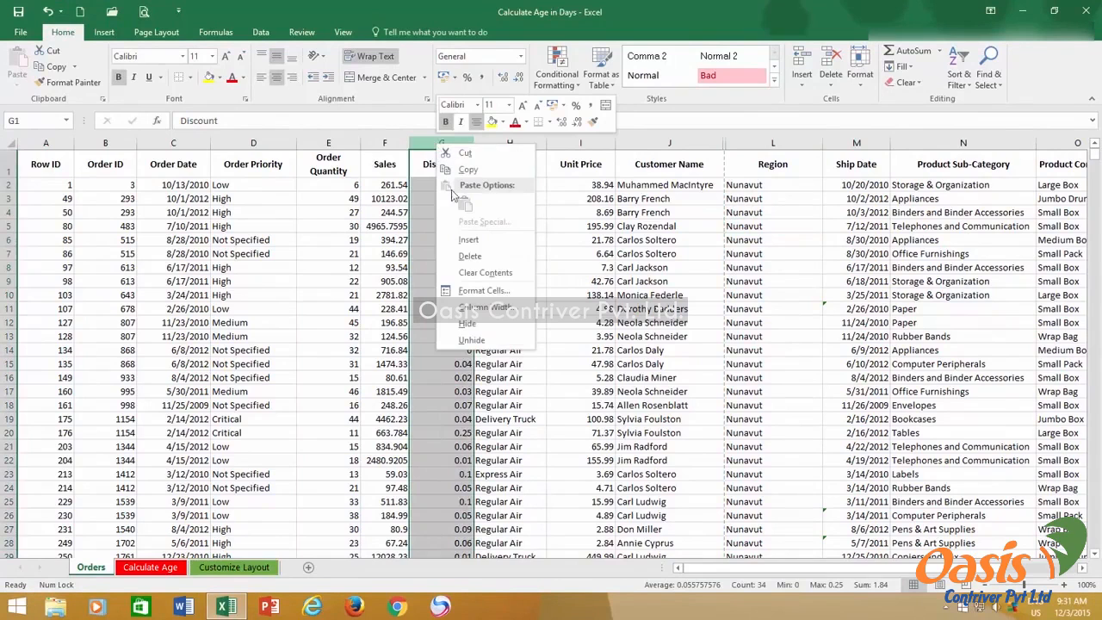
left_click(467, 323)
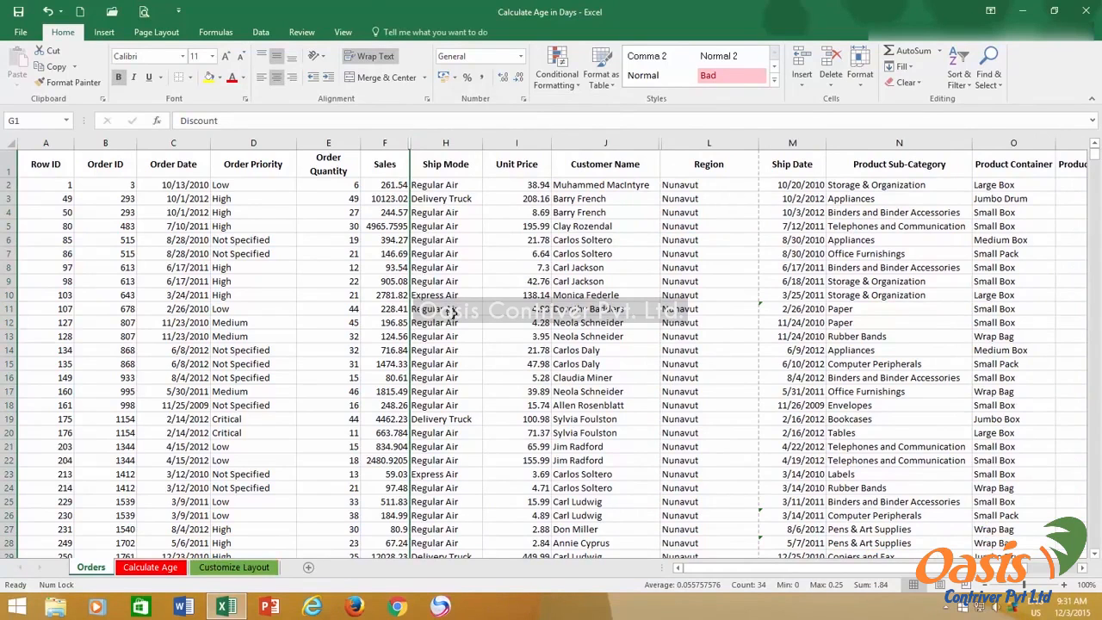
left_click(5, 240)
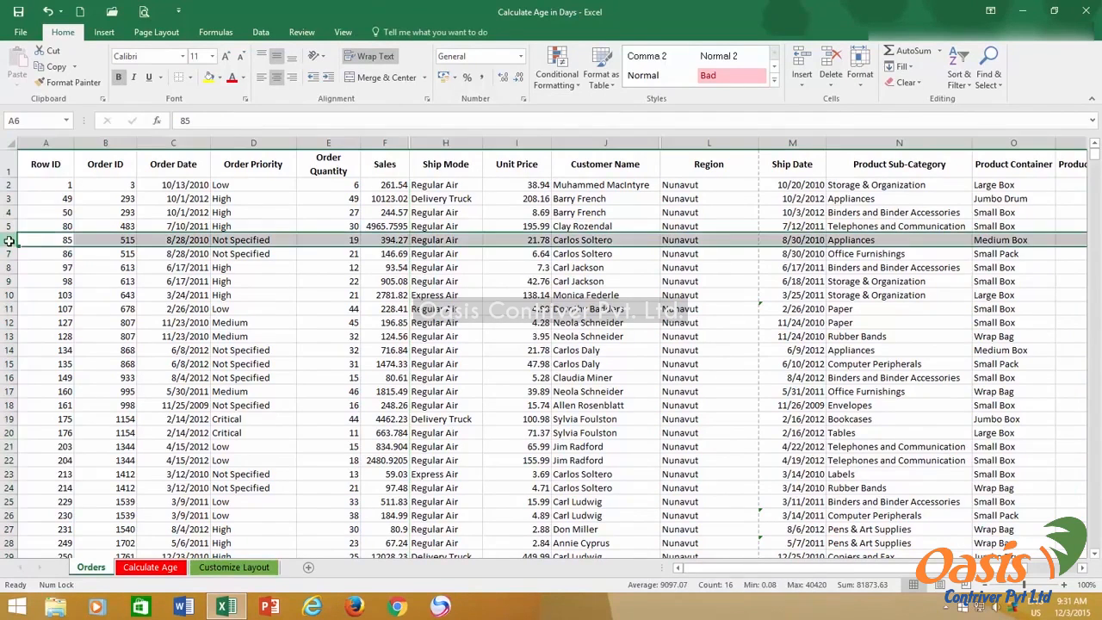
left_click(870, 82)
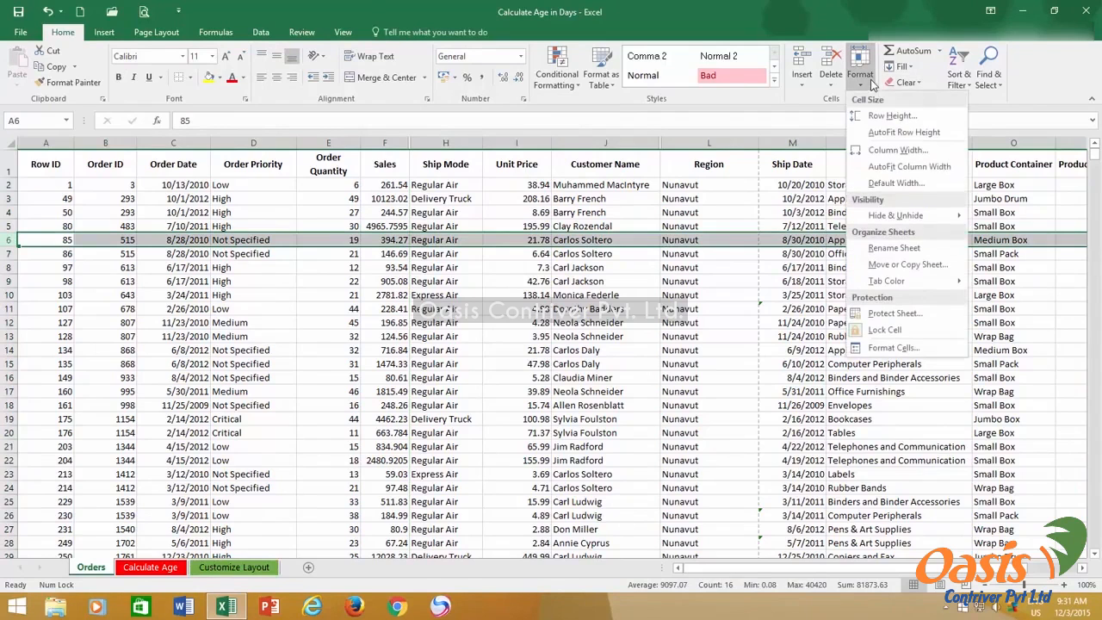
mouse_move(895, 217)
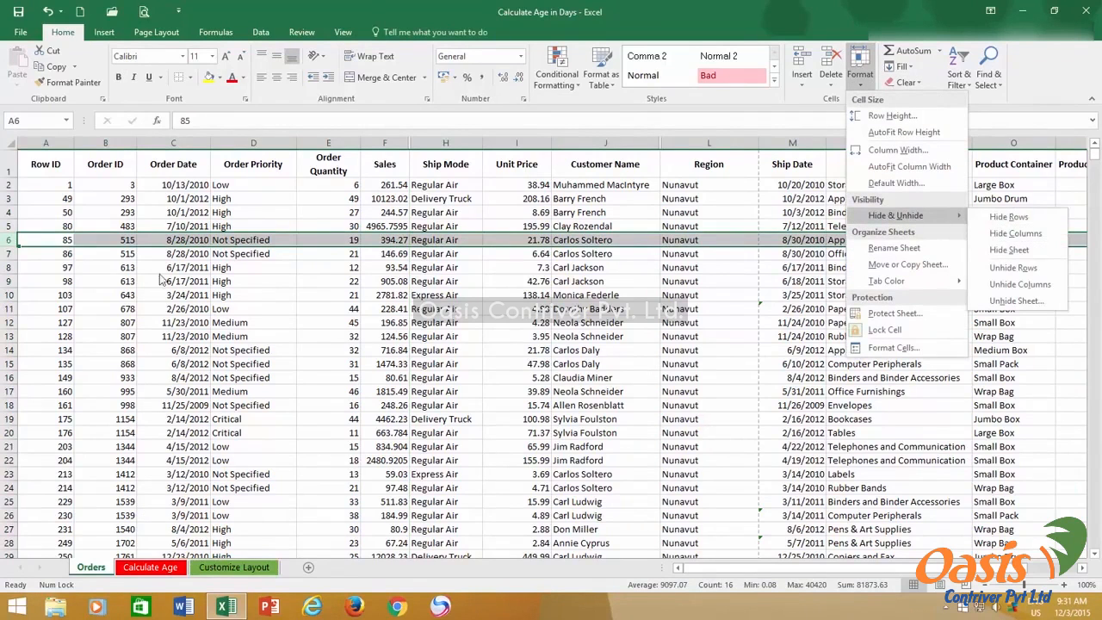
left_click(37, 256)
left_click(36, 240)
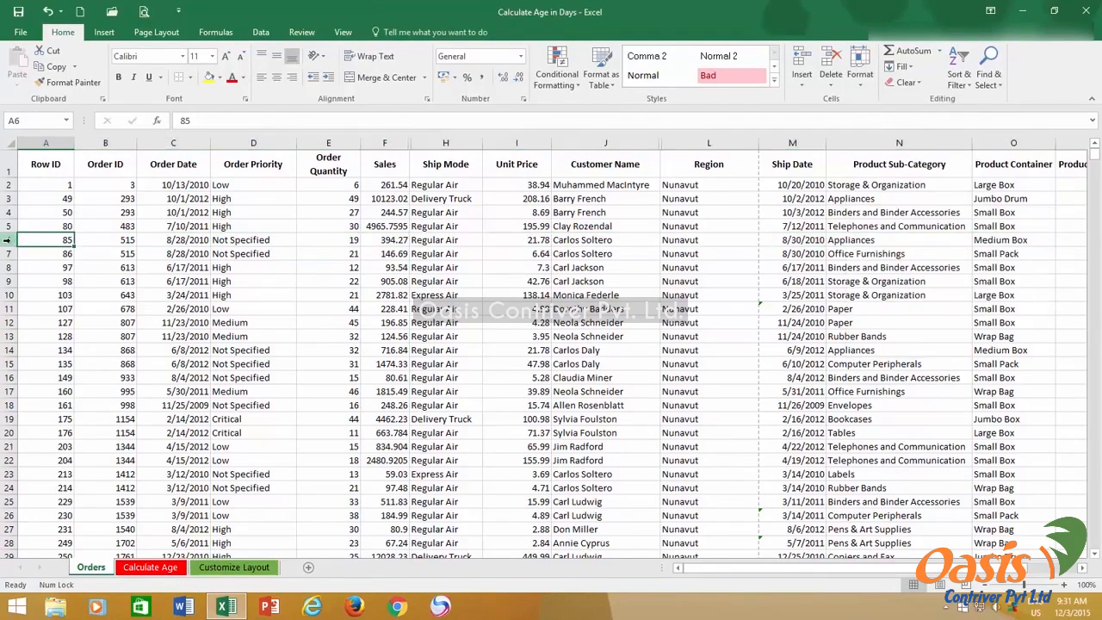
Hide row 6 of the order data, the record with Row ID 85
right_click(7, 240)
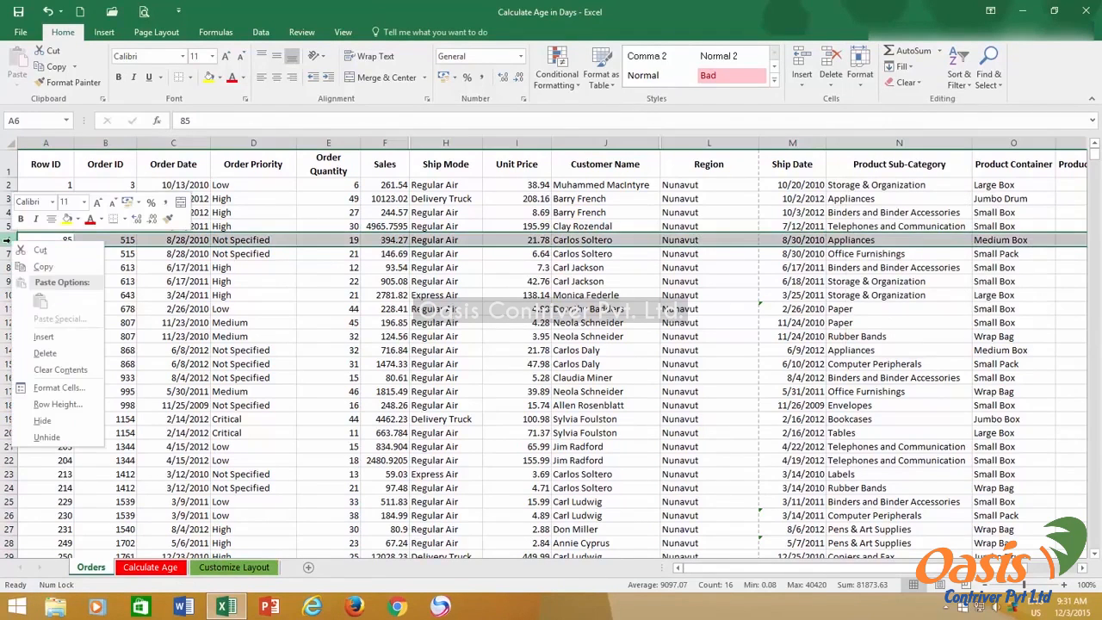
left_click(43, 420)
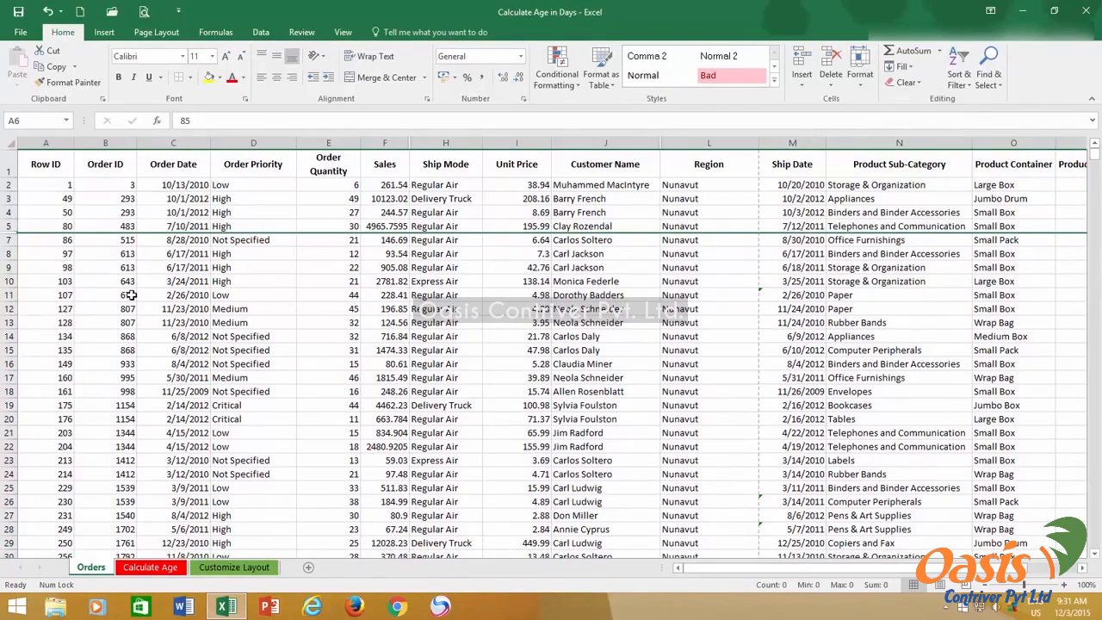
left_click(65, 242)
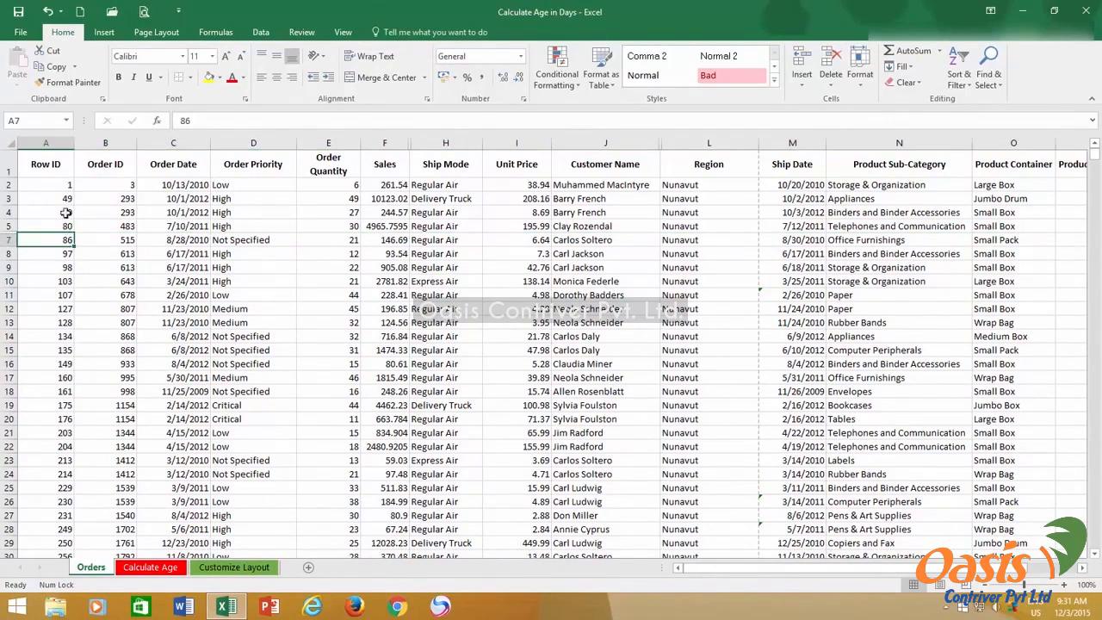
Hide the adjacent Row ID and Order ID columns (A and B) together
left_click_drag(45, 142, 95, 142)
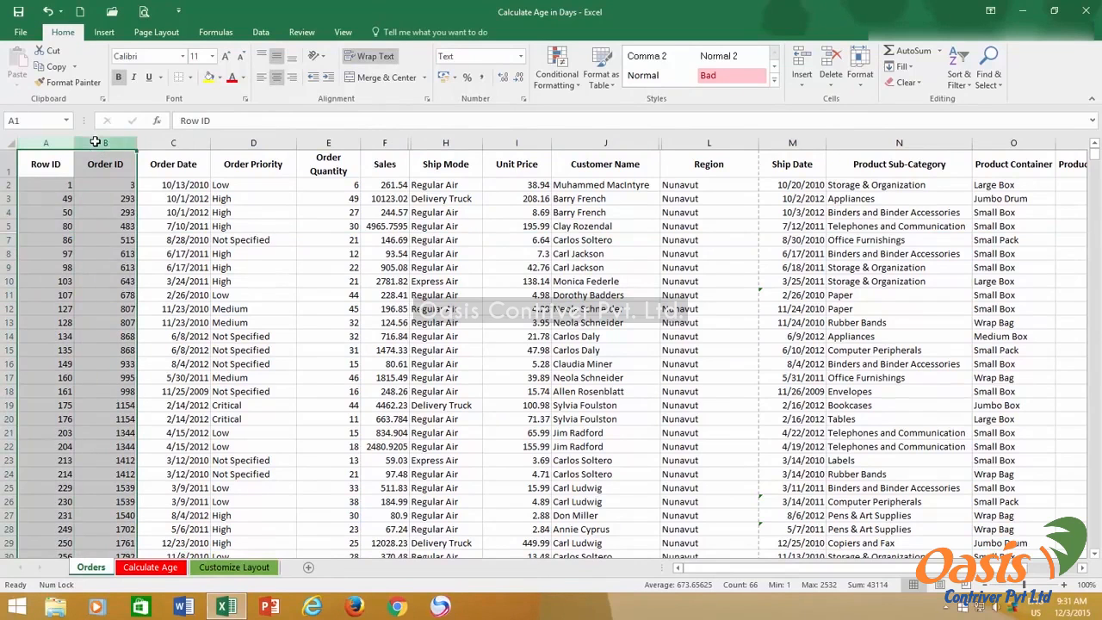
right_click(95, 142)
left_click(100, 322)
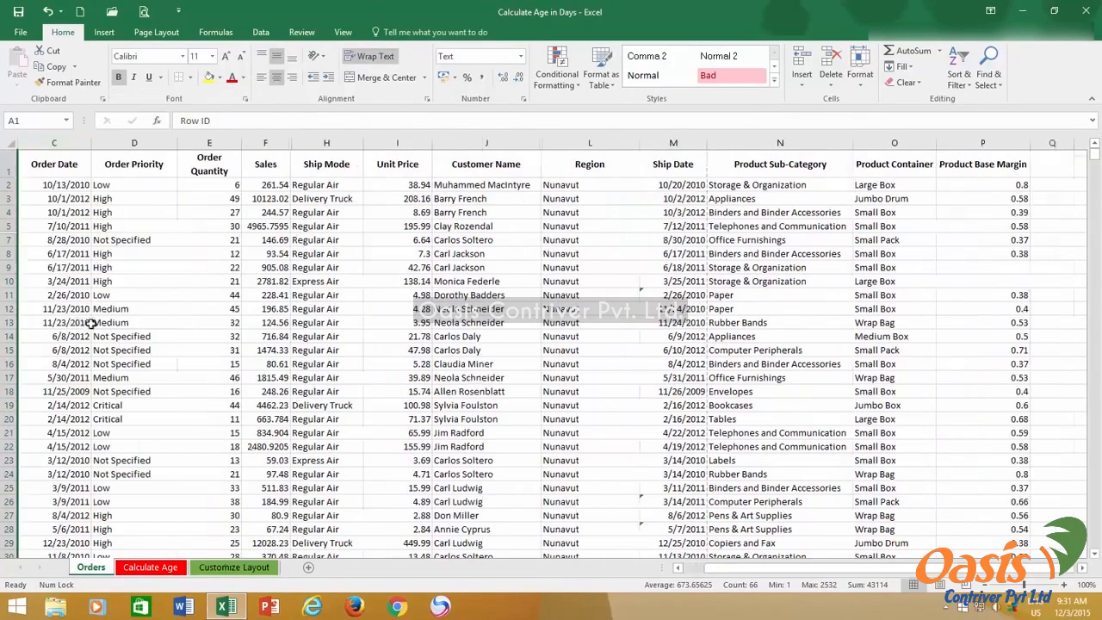
Hide the block of adjacent rows 11 through 14 in the order data
left_click_drag(7, 295, 8, 336)
right_click(9, 336)
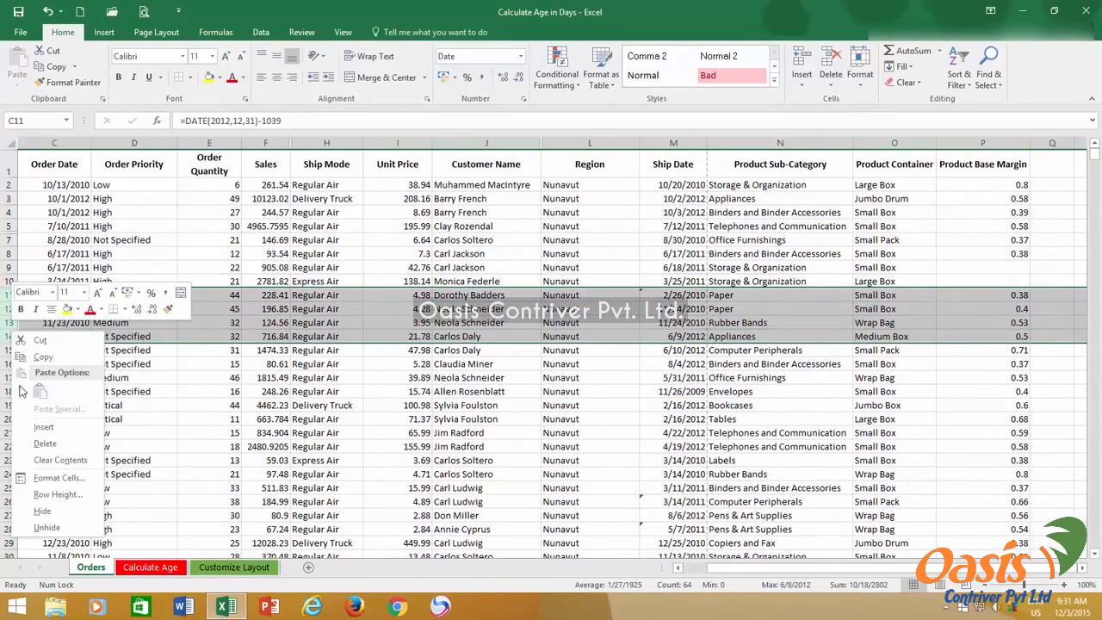
left_click(42, 511)
left_click(37, 325)
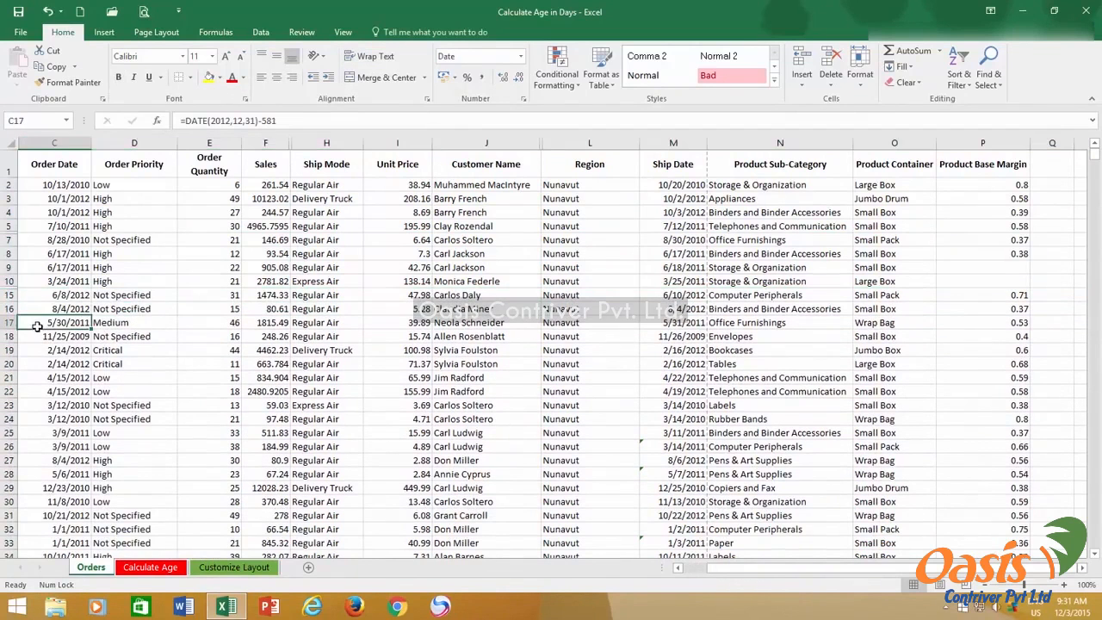
left_click(795, 137)
left_click_drag(795, 136, 872, 136)
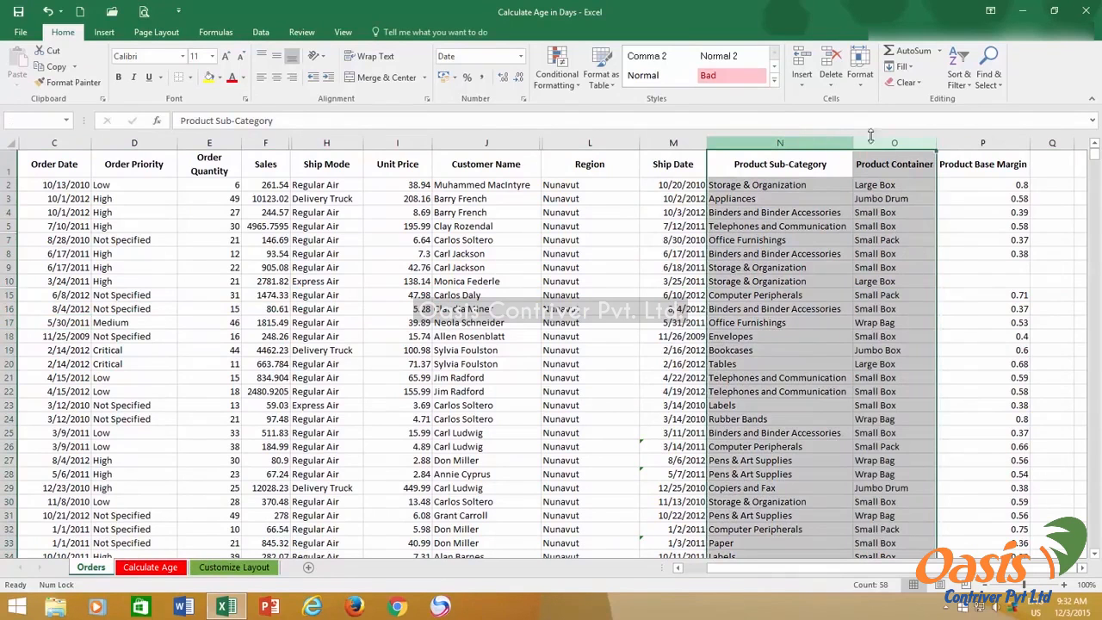
left_click(73, 168)
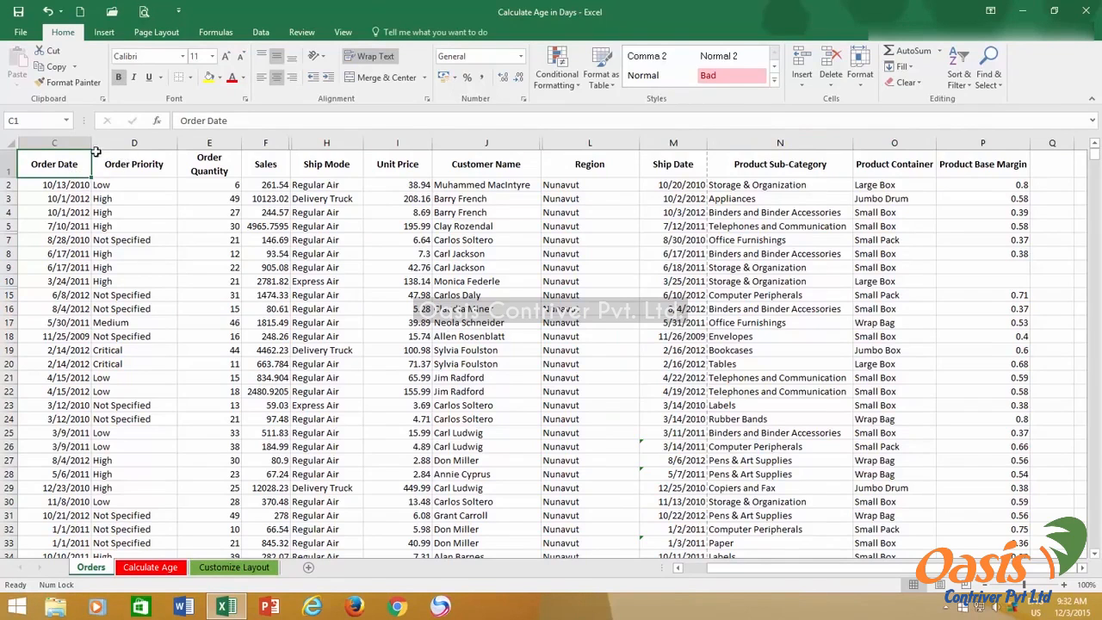
Hide the non-adjacent Order Priority (D) and Ship Date (M) columns in one operation
left_click(125, 139)
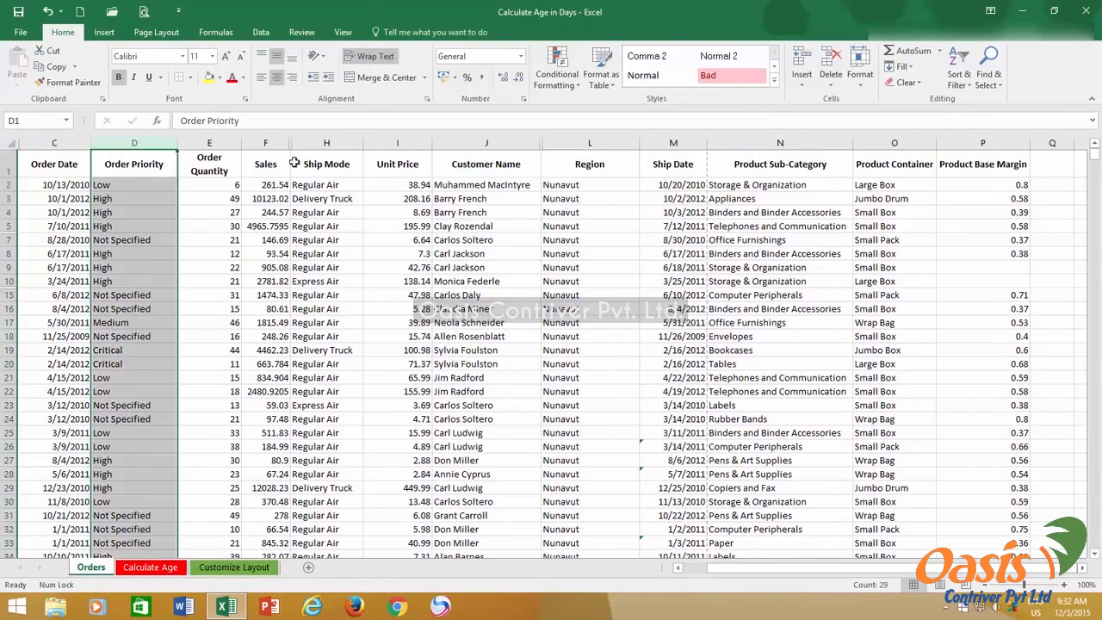
left_click(689, 142, "ctrl")
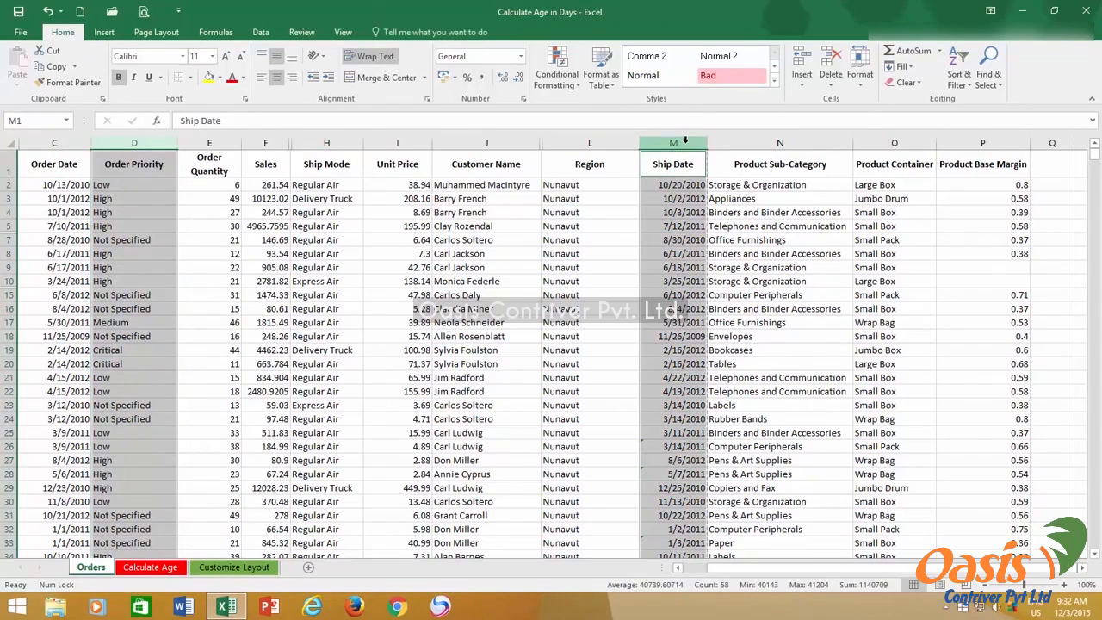
right_click(686, 140)
left_click(715, 331)
left_click(67, 198)
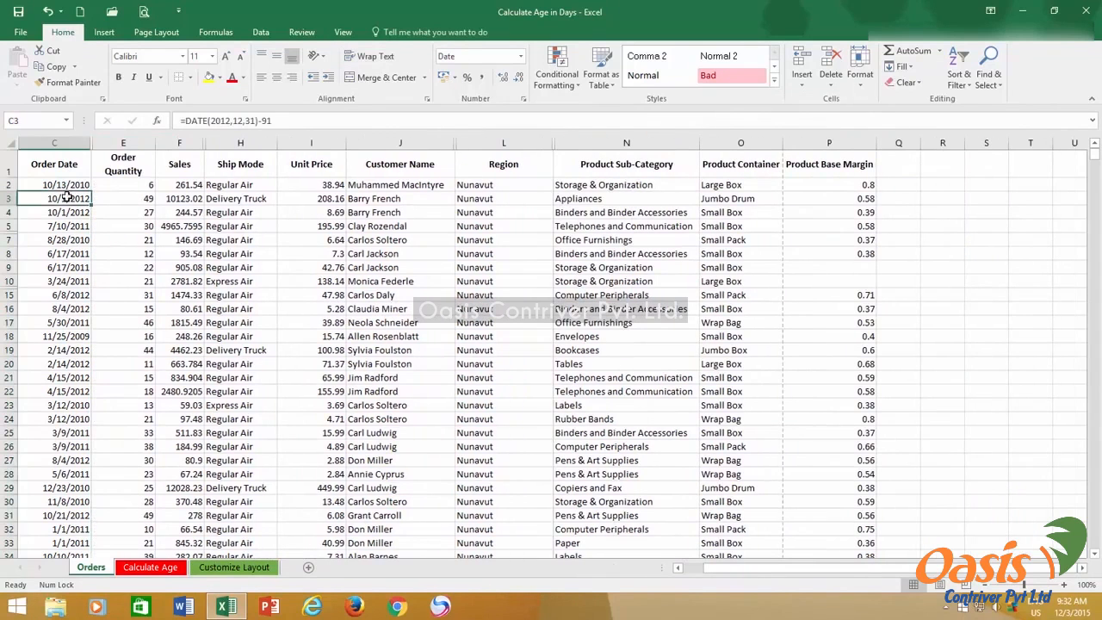
Hide the non-adjacent rows 8, 18, 22 and 25 of the order data in one operation
left_click(9, 253)
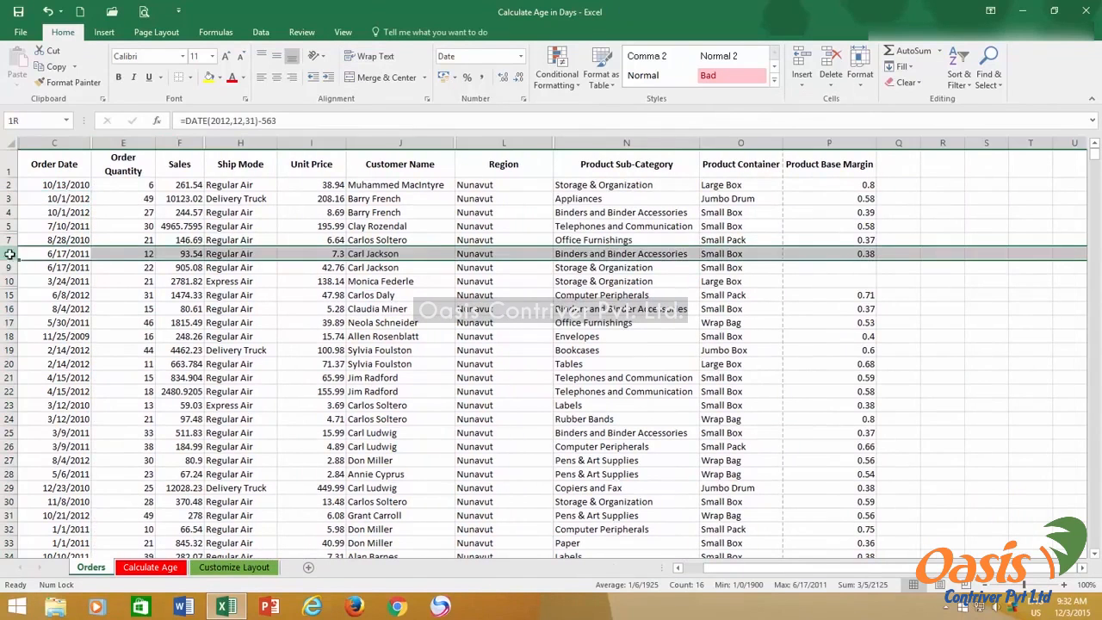
left_click(10, 336, "ctrl")
left_click(8, 392, "ctrl")
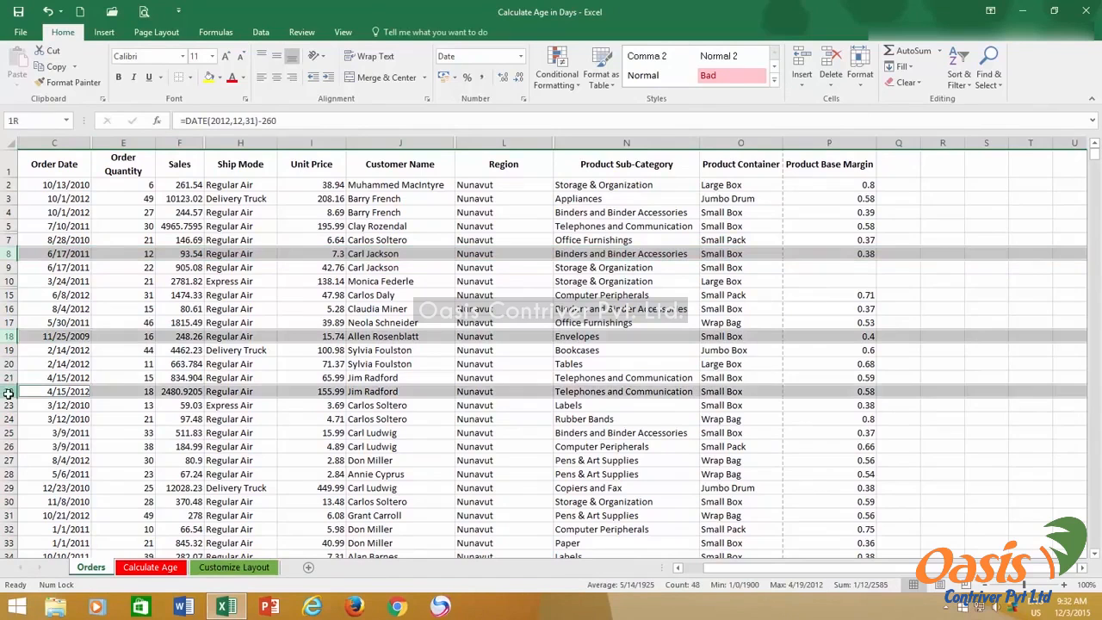
left_click(8, 432, "ctrl")
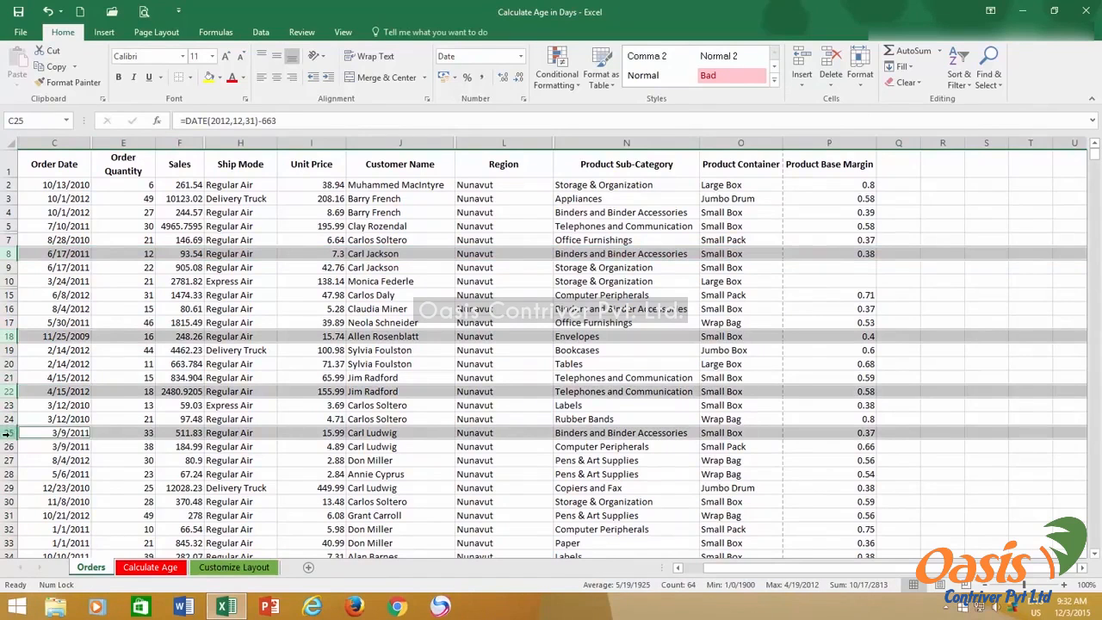
right_click(7, 434)
left_click(94, 349)
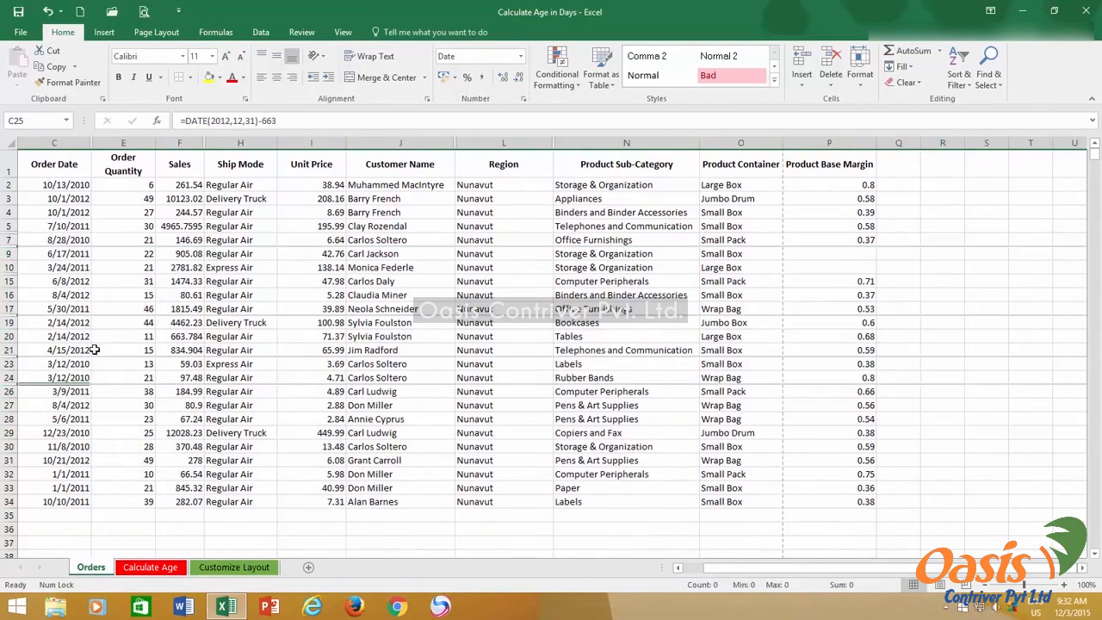
left_click(118, 307)
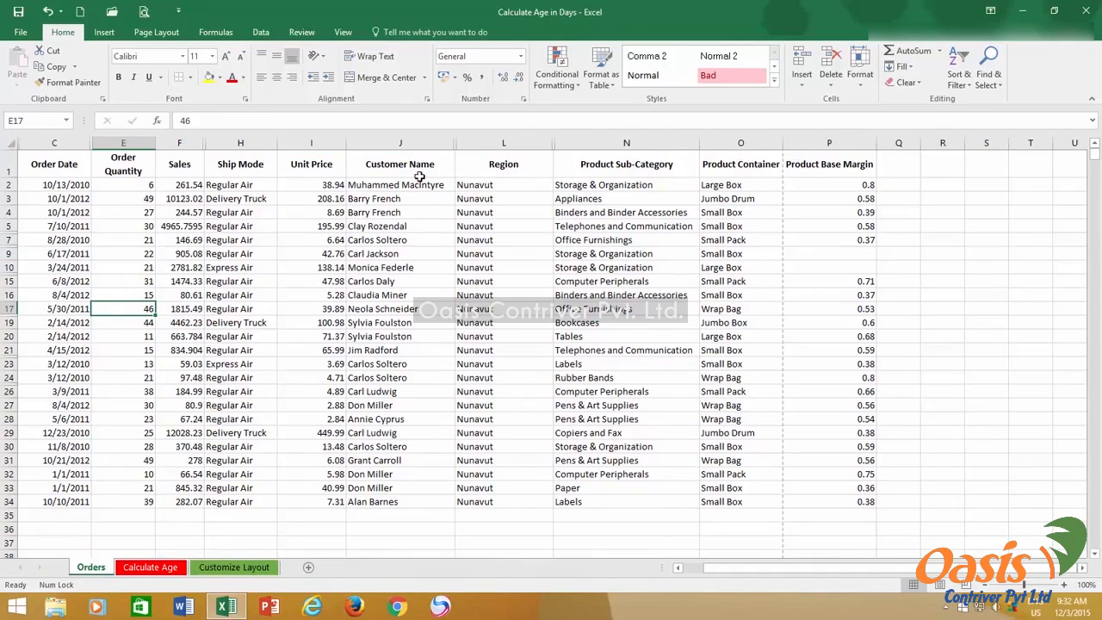
Unhide the Province column between Customer Name and Region, and the Discount column between Sales and Ship Mode
left_click(421, 140)
left_click_drag(421, 140, 488, 142)
right_click(490, 143)
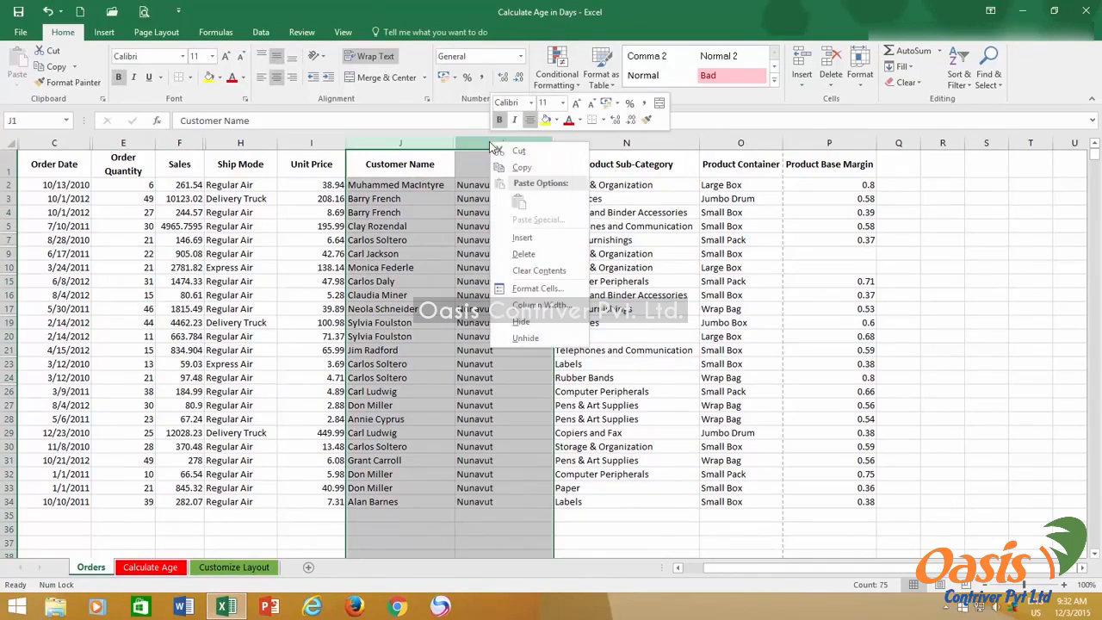
left_click(527, 338)
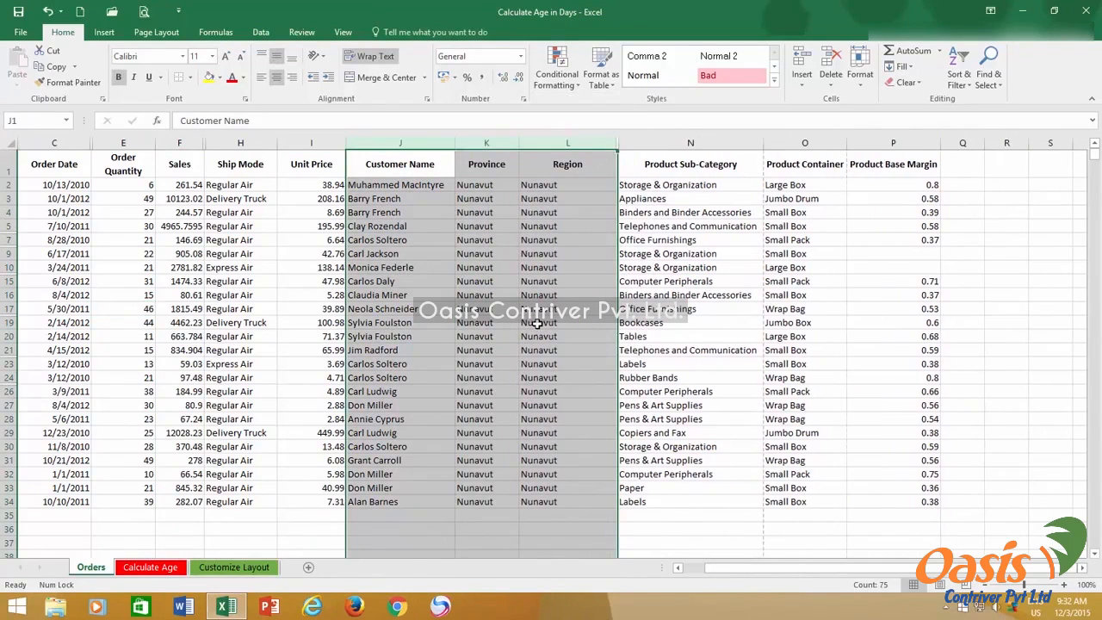
left_click(415, 165)
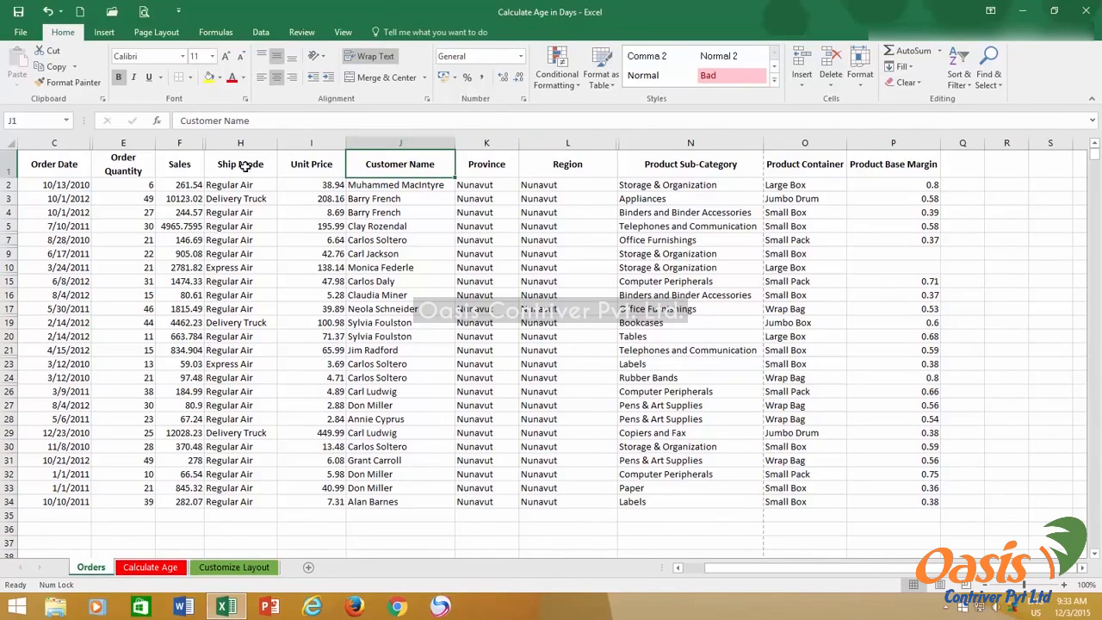
double_click(206, 144)
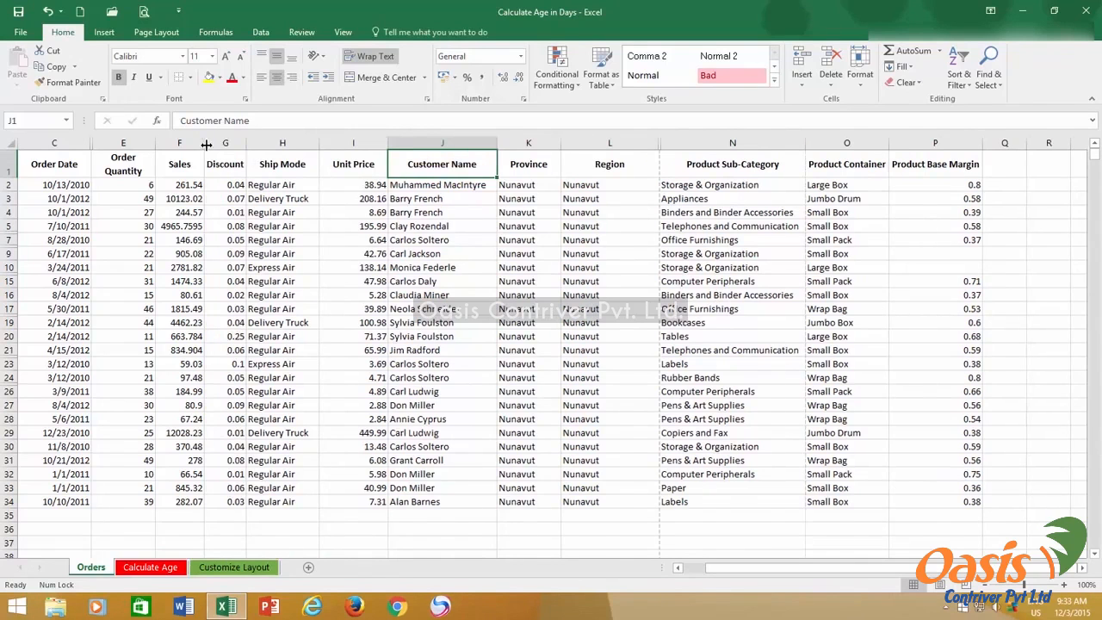
Unhide row 6 between rows 5 and 7, and all the hidden rows between rows 7 and 20 at once
double_click(11, 233)
left_click_drag(7, 253, 7, 352)
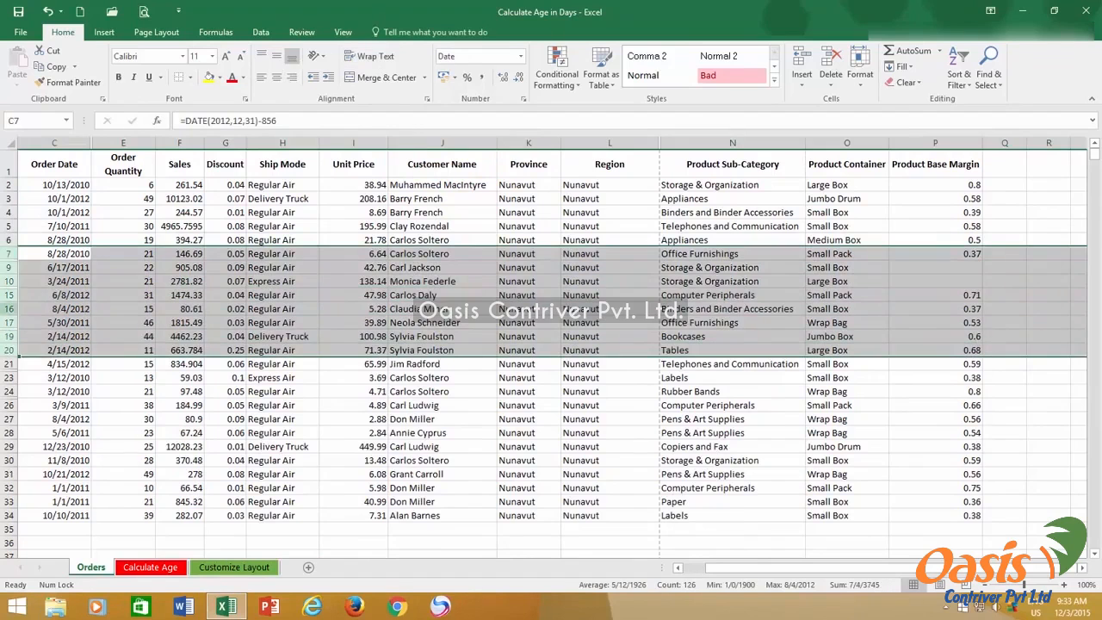
double_click(7, 260)
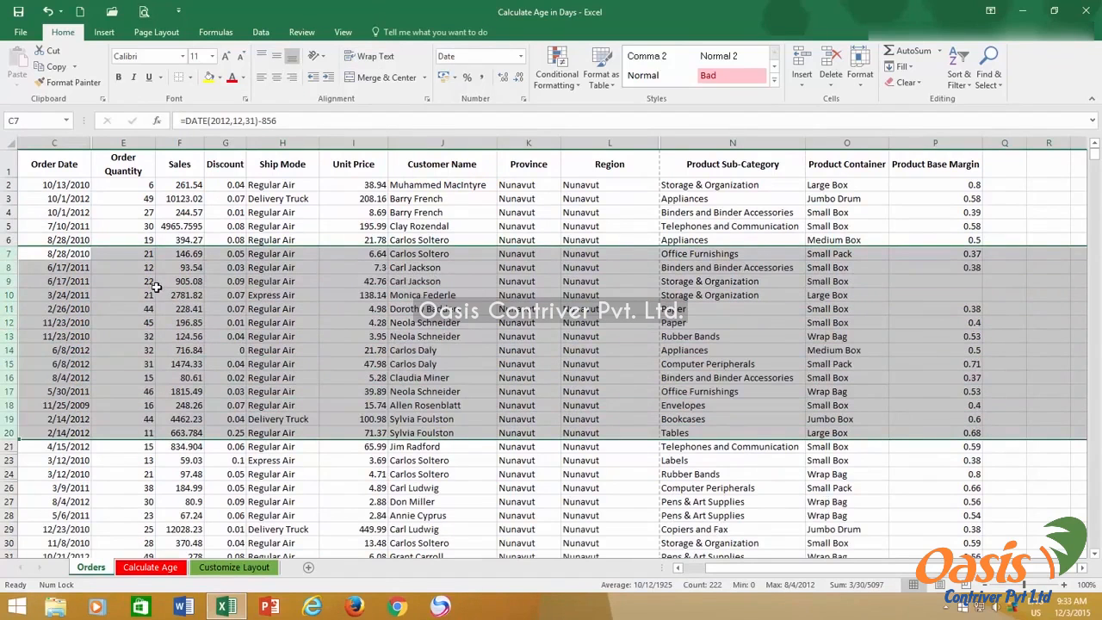
left_click(71, 254)
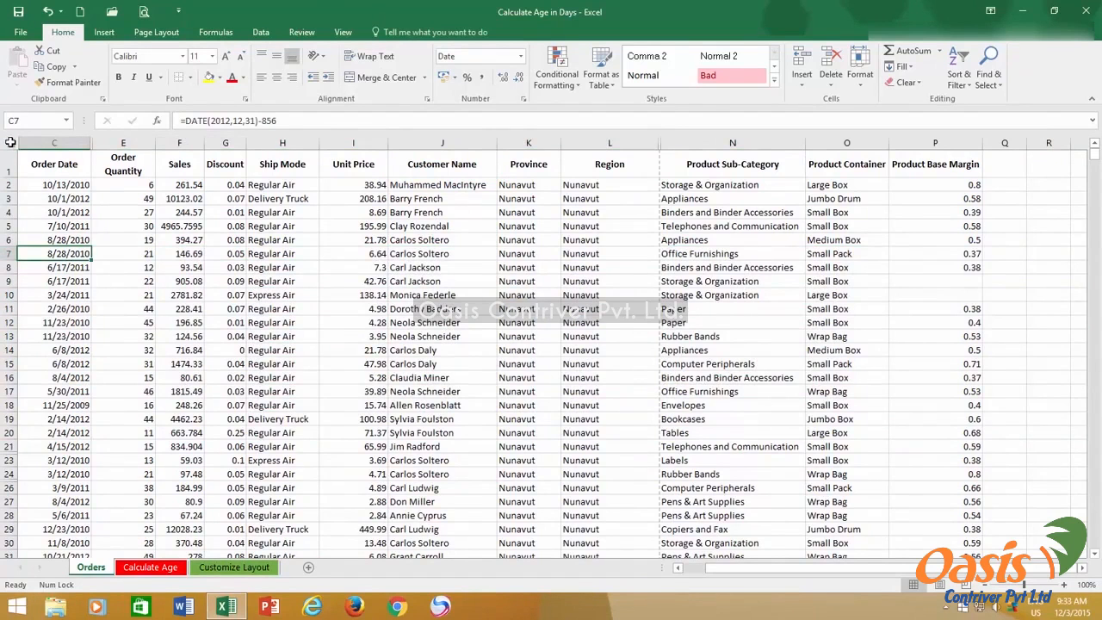
Unhide all remaining hidden columns of the Orders sheet in one operation, with the whole sheet selected
left_click(10, 143)
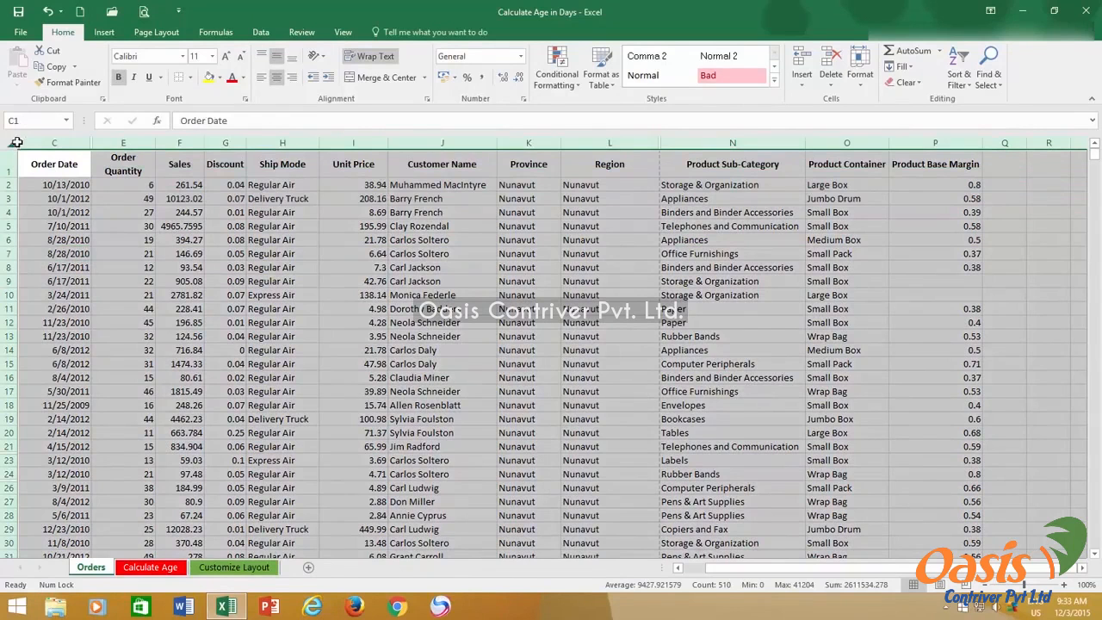
right_click(119, 142)
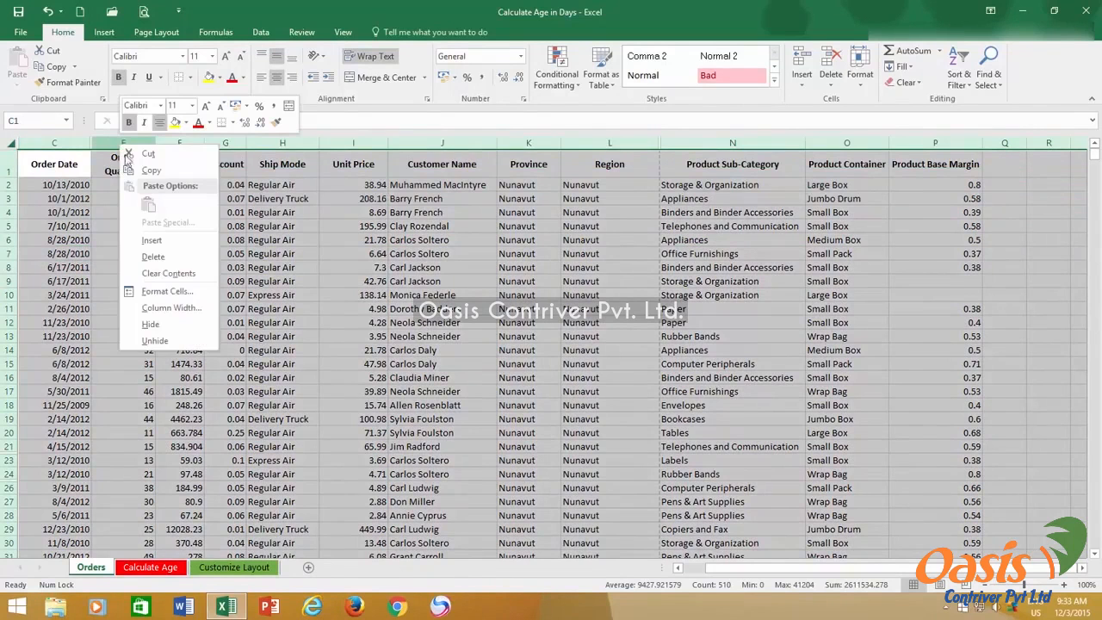
left_click(174, 344)
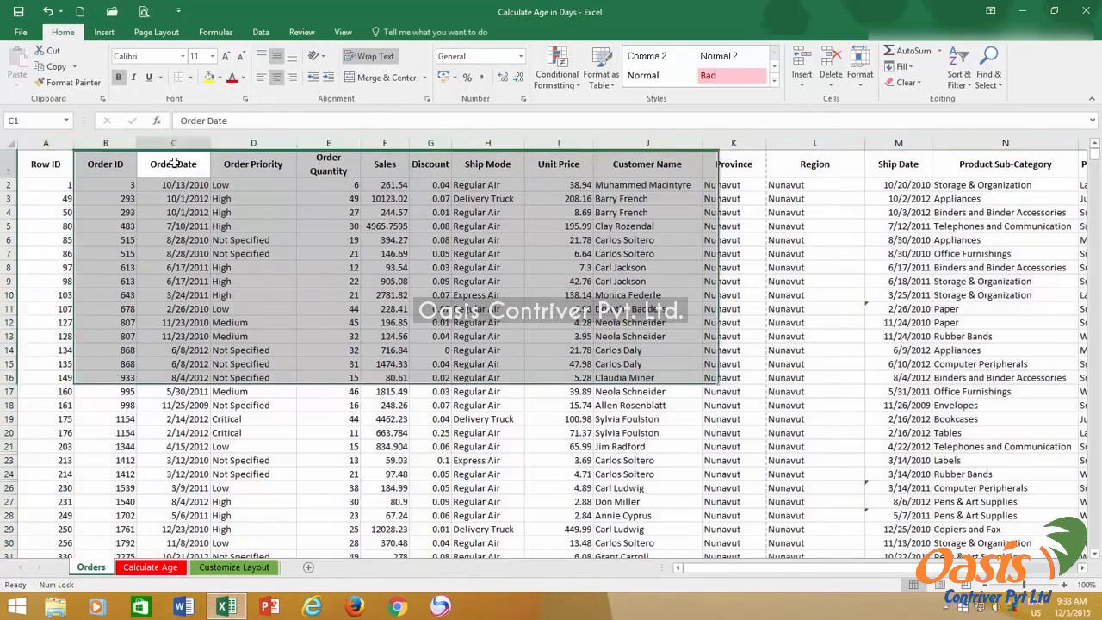
left_click(173, 164)
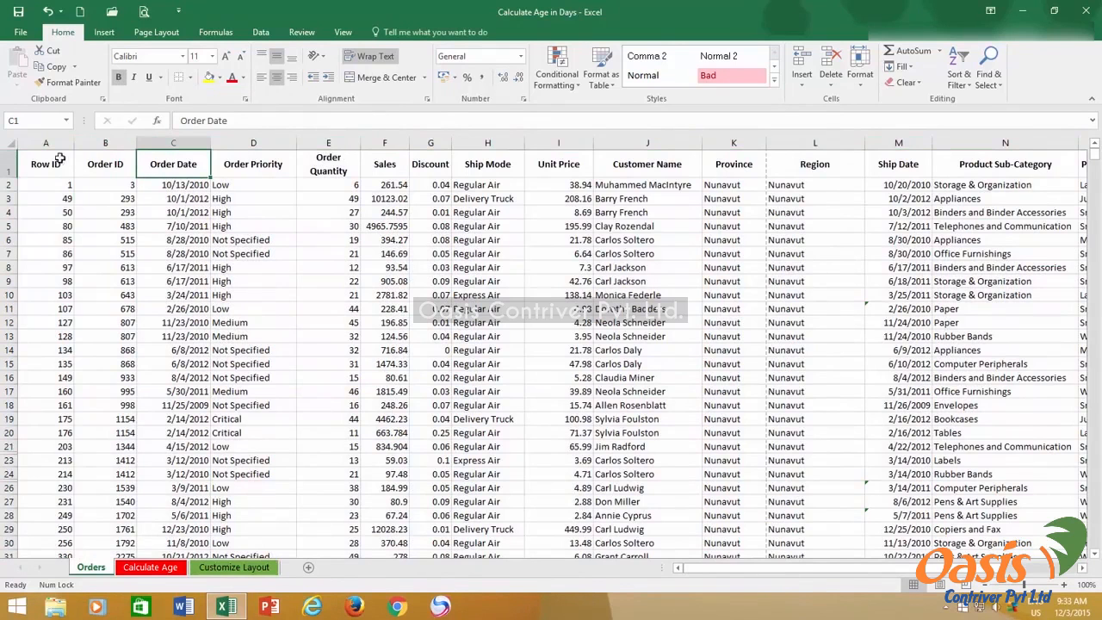
Unhide all remaining hidden rows across the entire Orders sheet in one operation, finishing with cell A1 selected
left_click(6, 144)
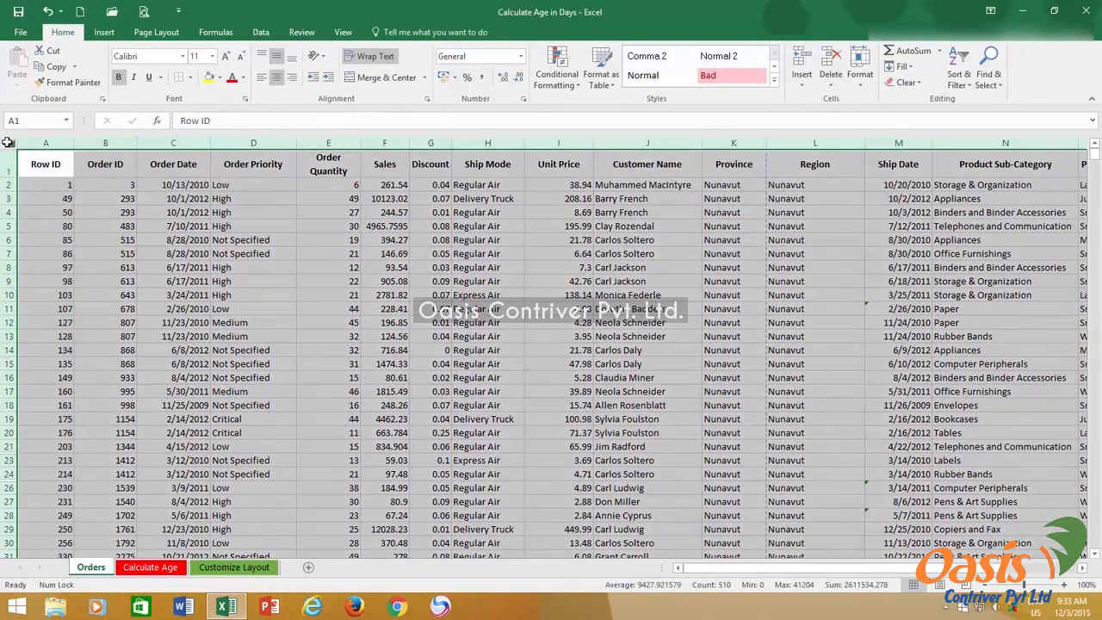
right_click(8, 345)
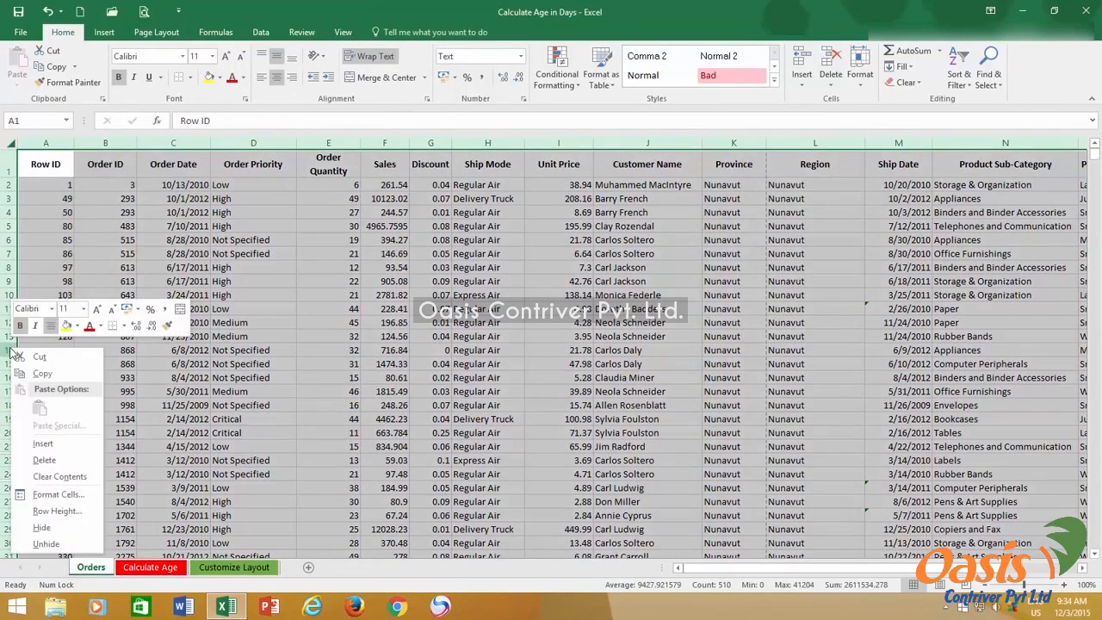
left_click(48, 545)
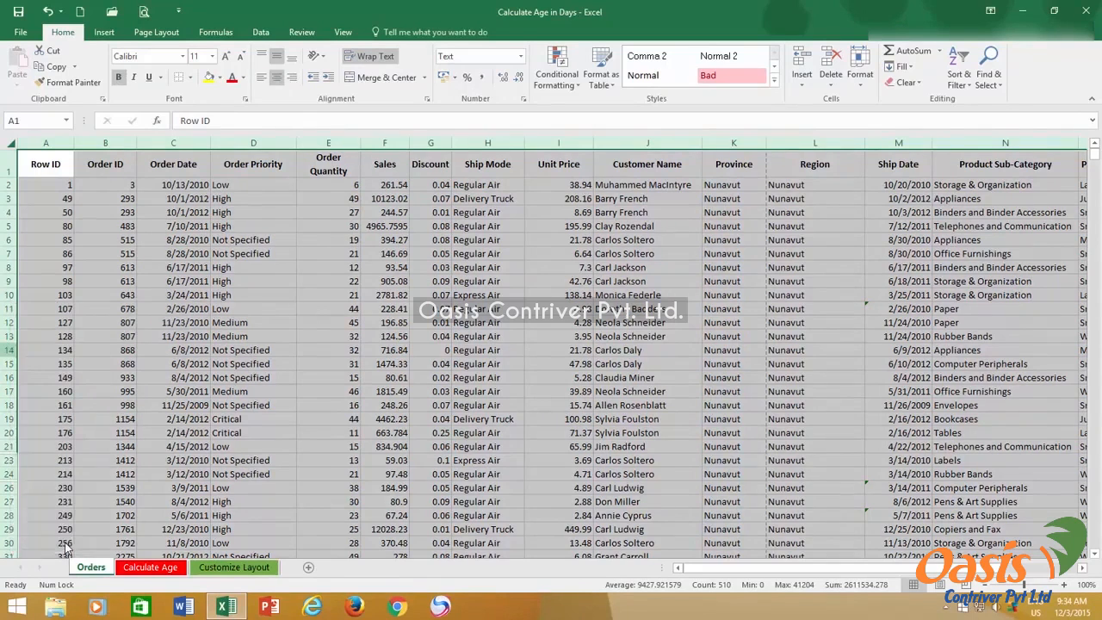
left_click(46, 161)
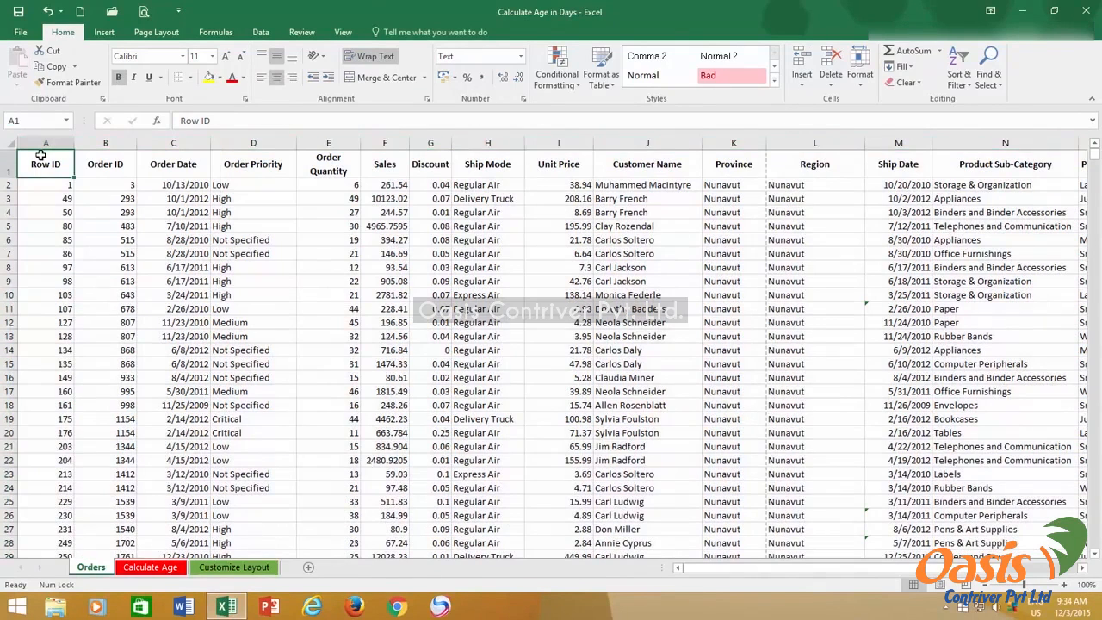